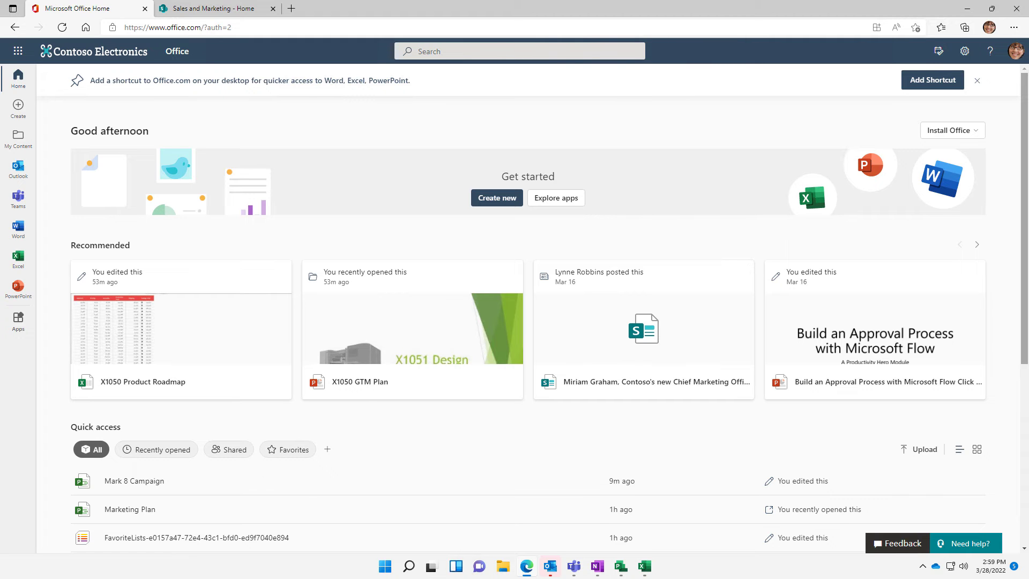
Open Microsoft Lists from the full set of Office apps and start a new list from the Work progress tracker template.
click(18, 54)
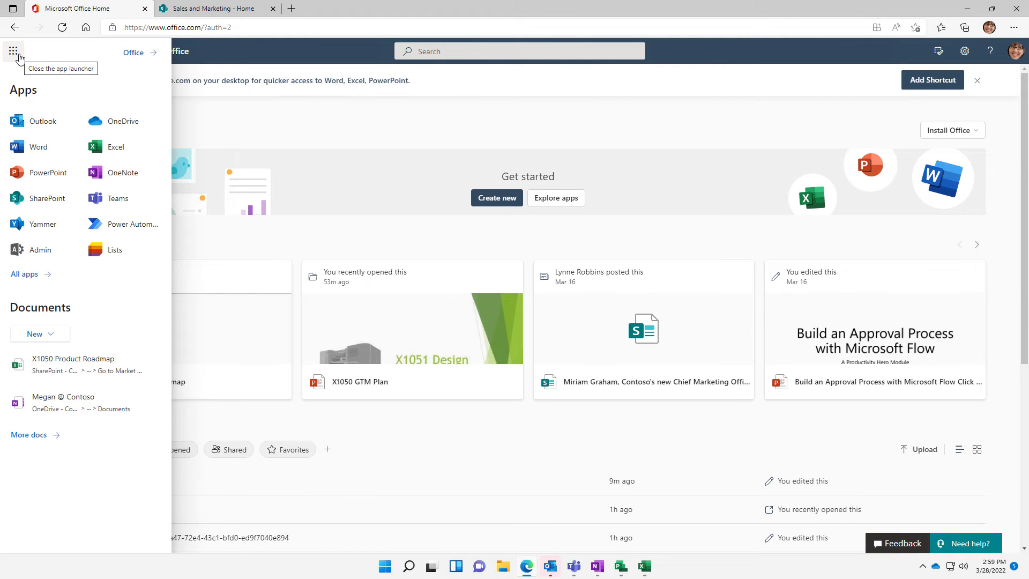
click(24, 274)
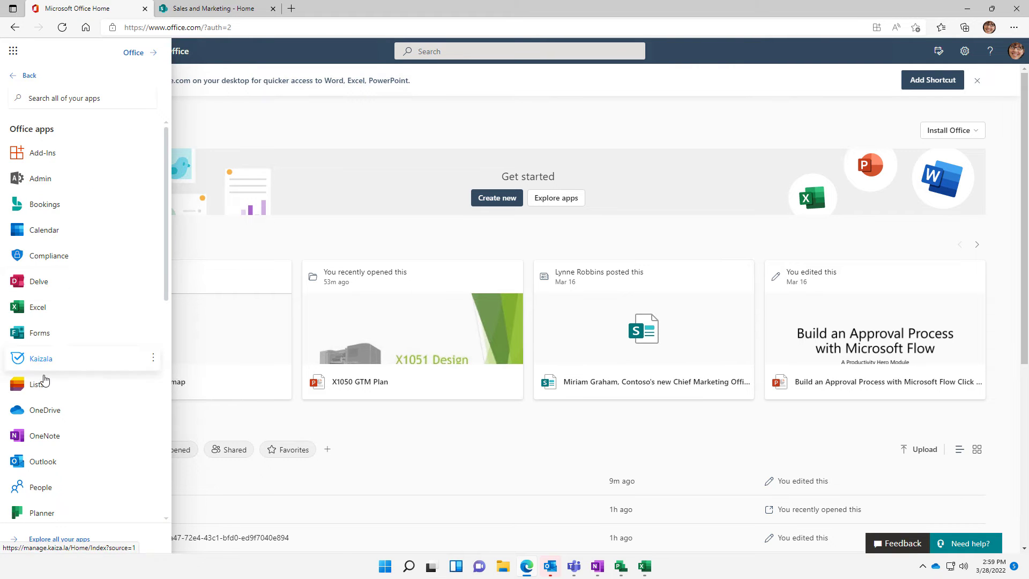
click(45, 384)
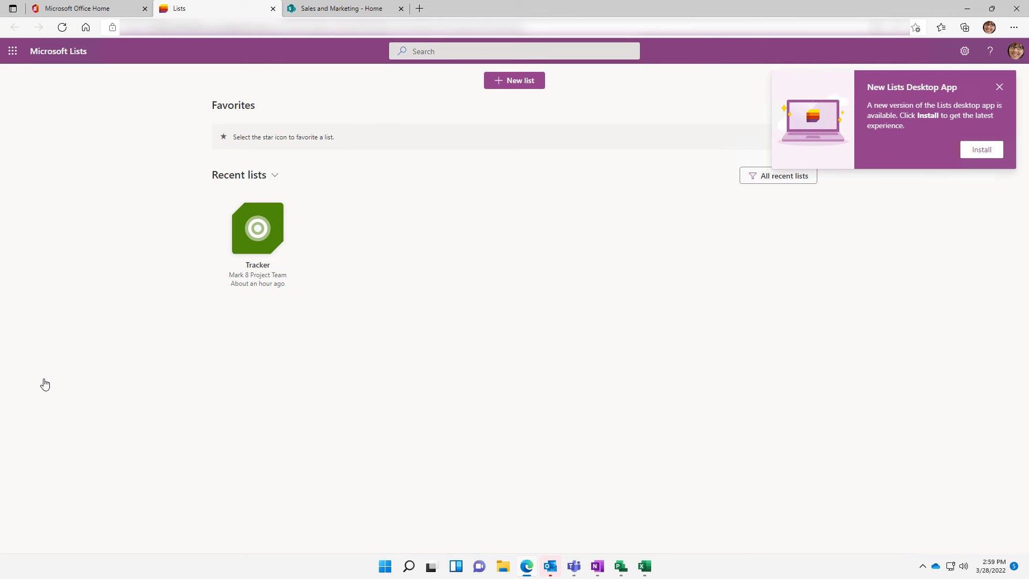
click(522, 81)
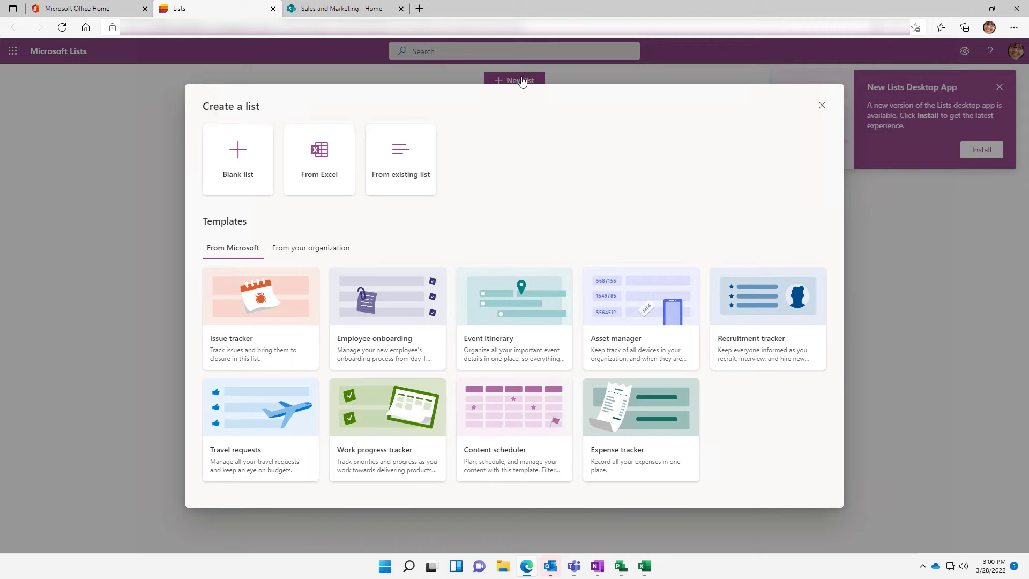
click(395, 412)
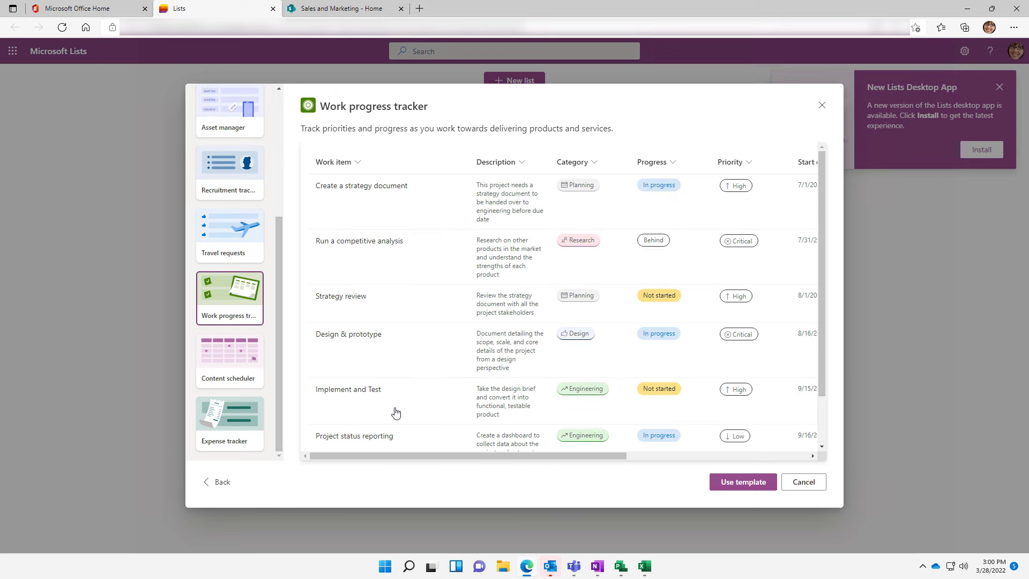
click(746, 485)
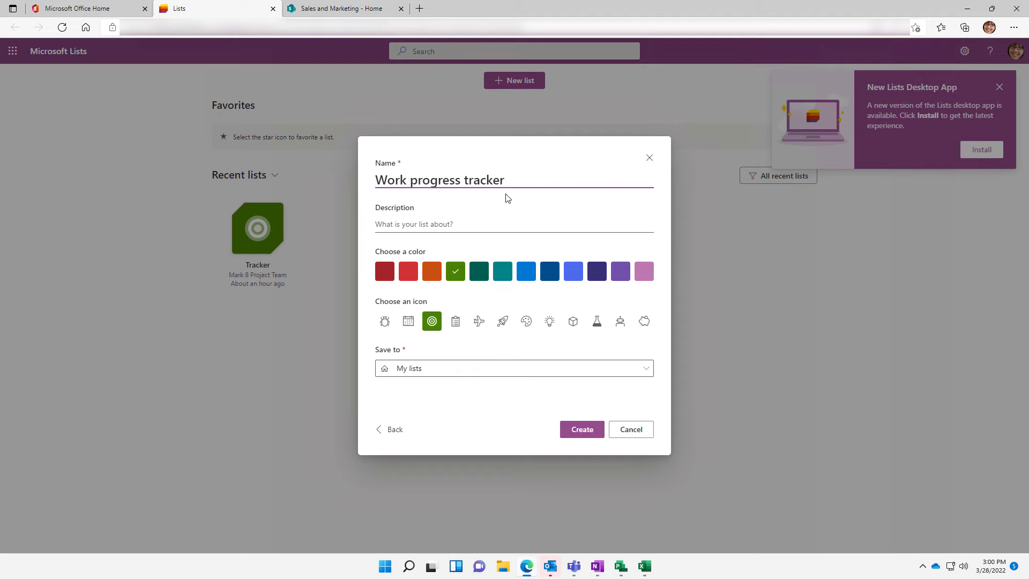
Name the new list "Project Task List", save it to the Leadership Team site and create it.
triple_click(434, 186)
text(Project Task List)
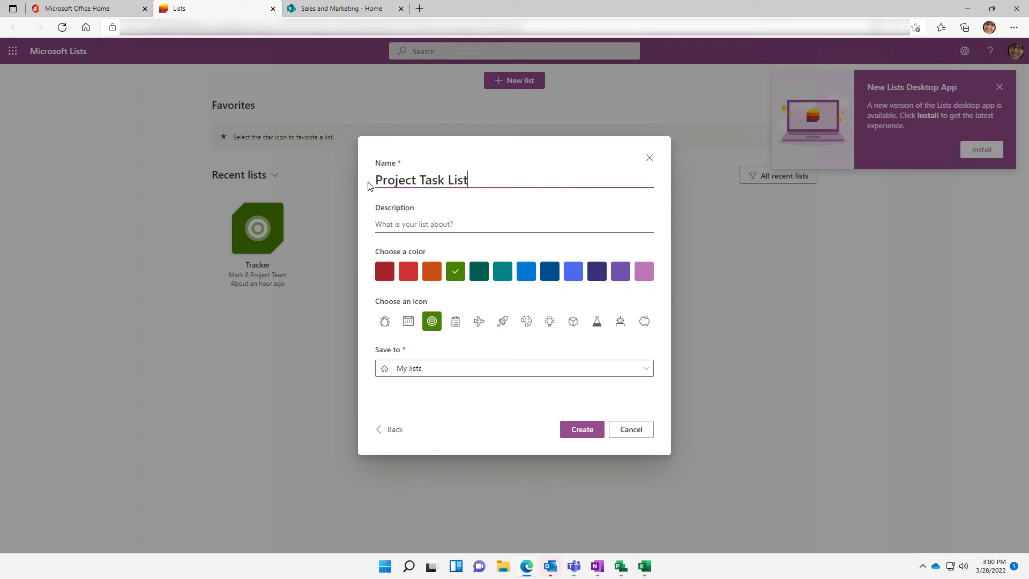
click(543, 371)
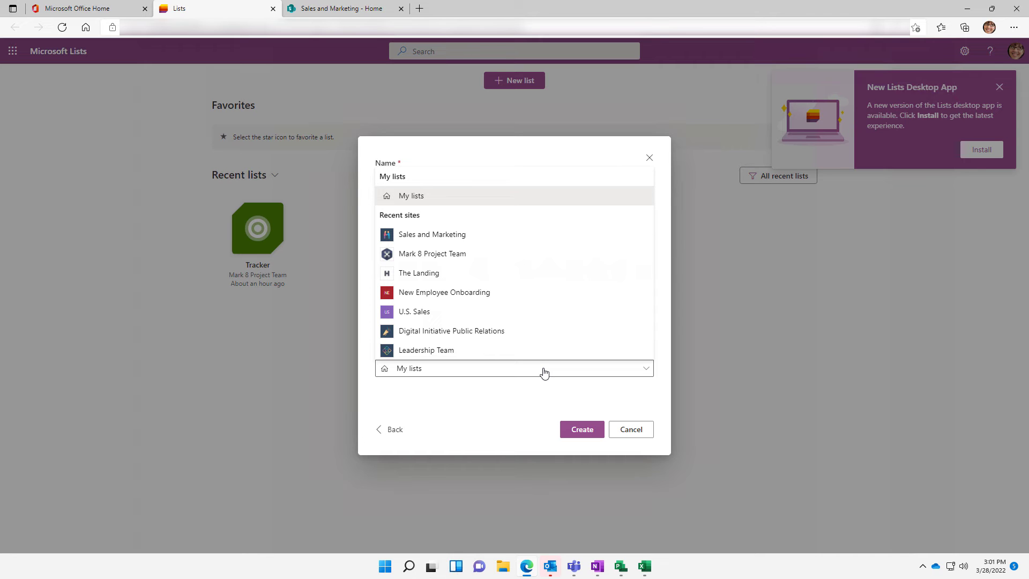
click(437, 351)
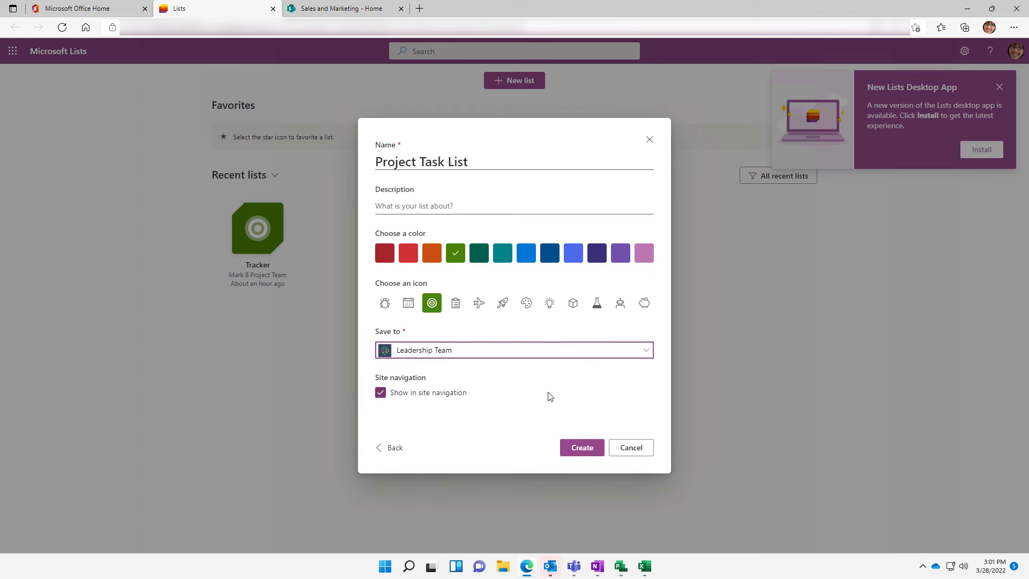
click(574, 448)
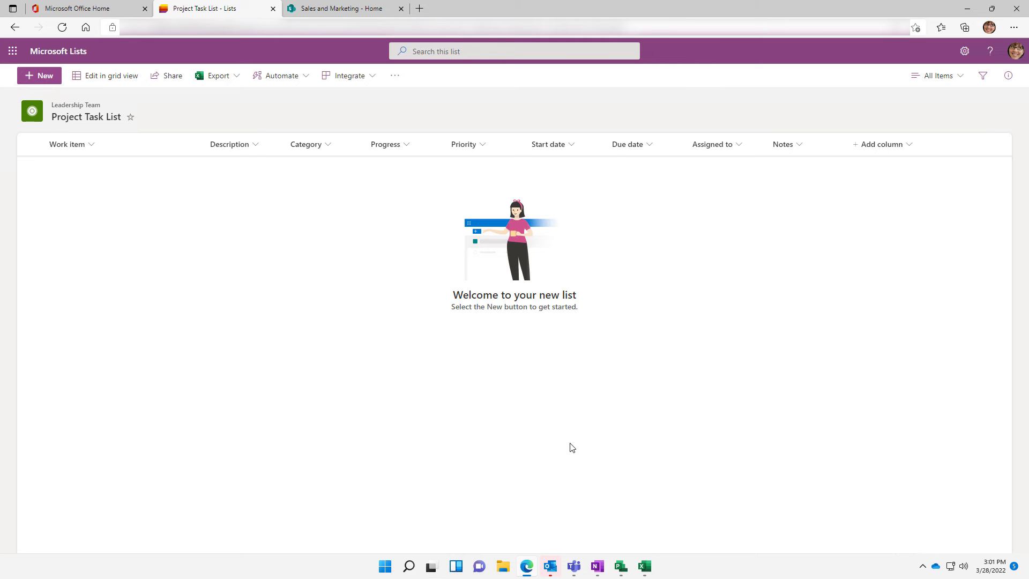
Check the column types available for the list, and view Project Task List through the Leadership site's contents.
click(904, 148)
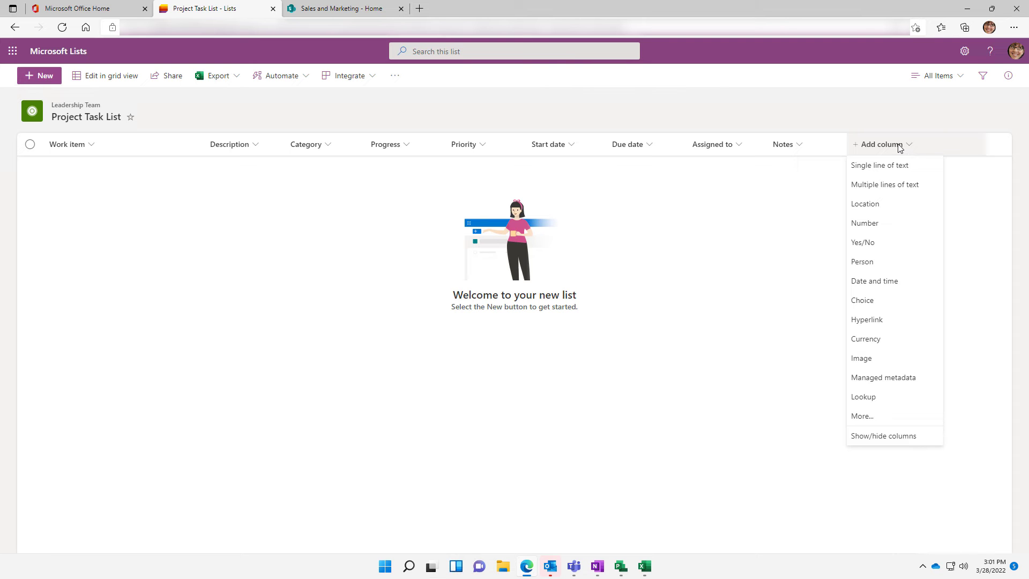
click(75, 107)
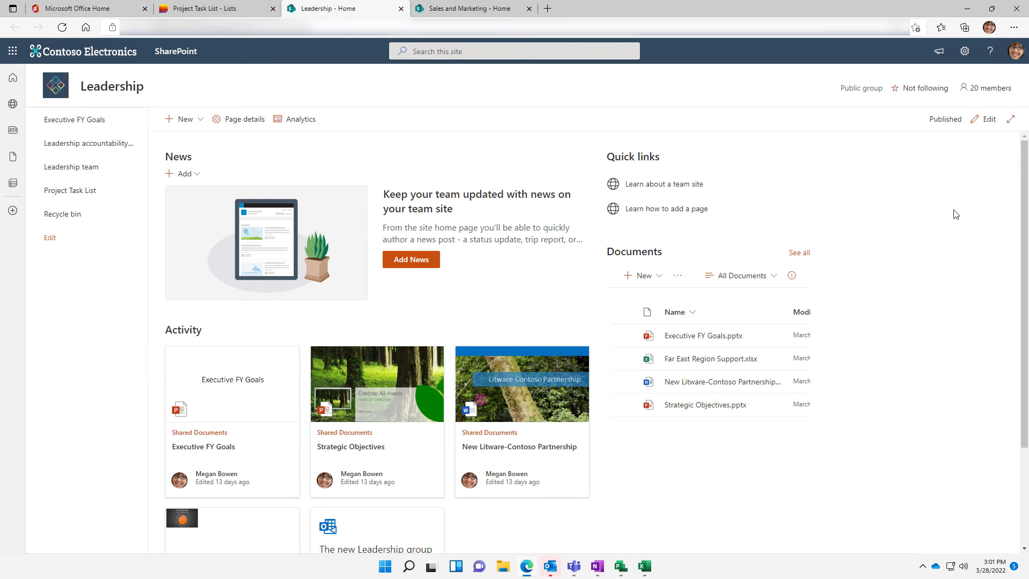
click(965, 50)
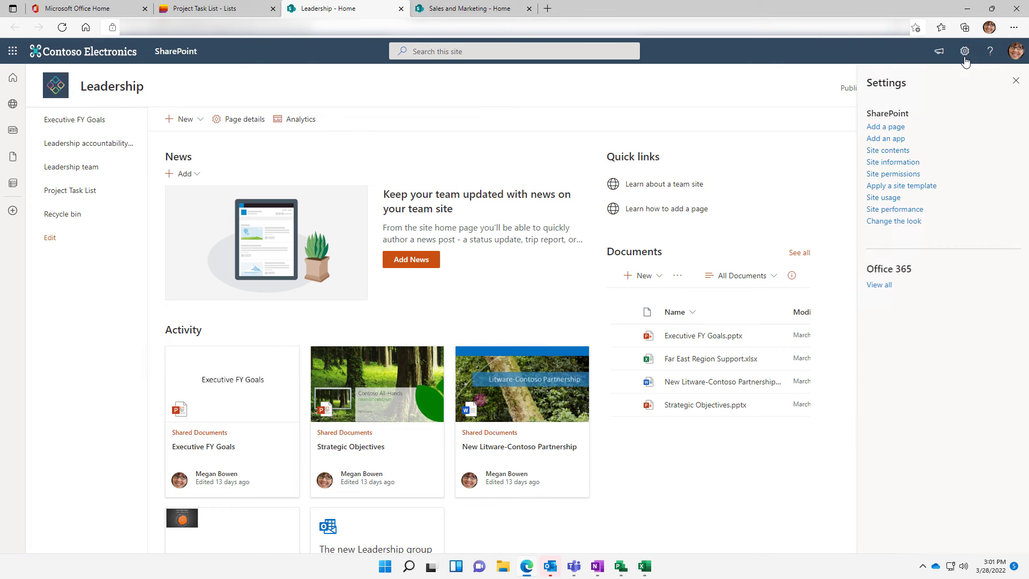
click(903, 151)
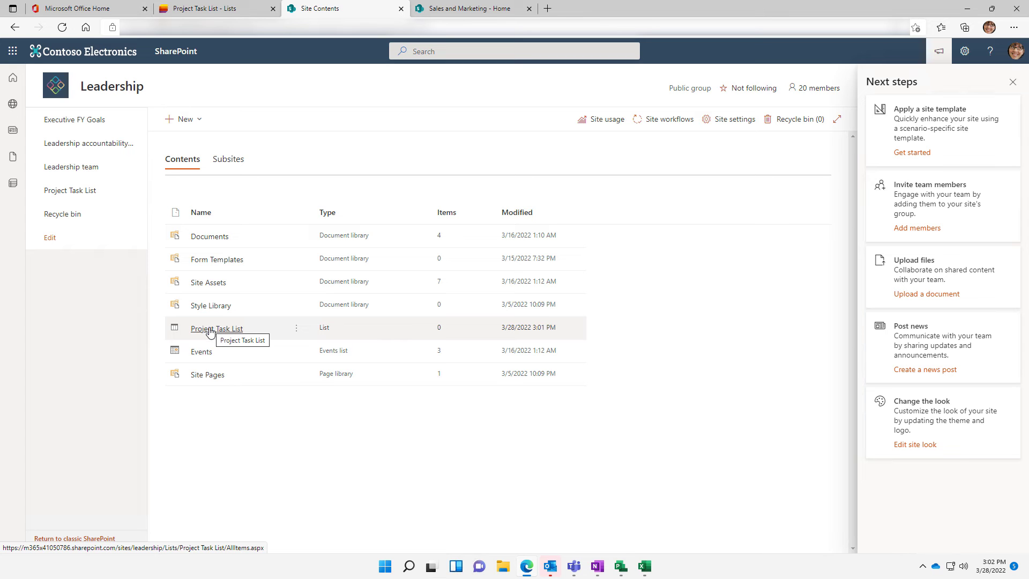
click(209, 331)
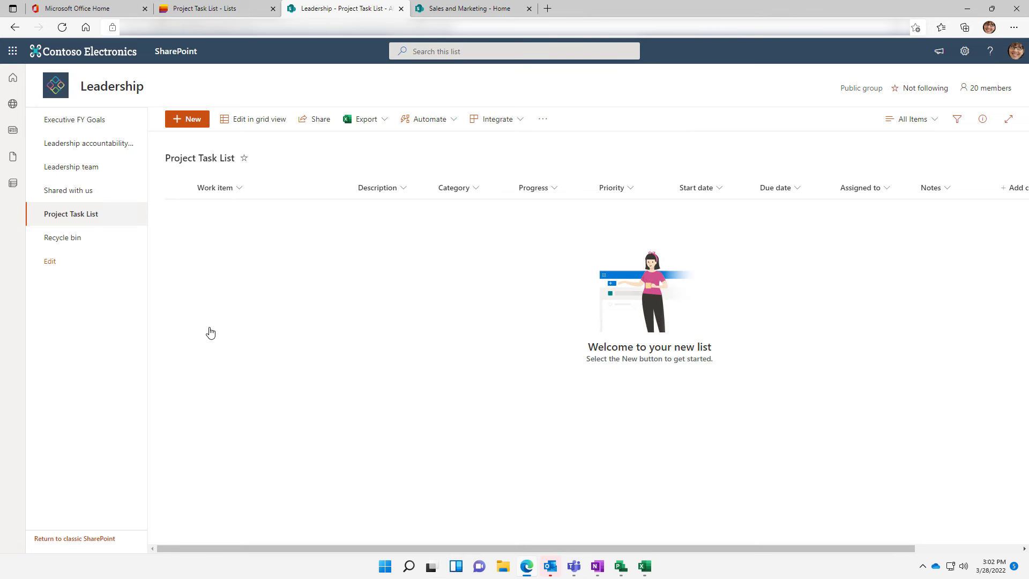
Go to the Sales and Marketing site and open the classic experience for adding built-in apps.
click(185, 54)
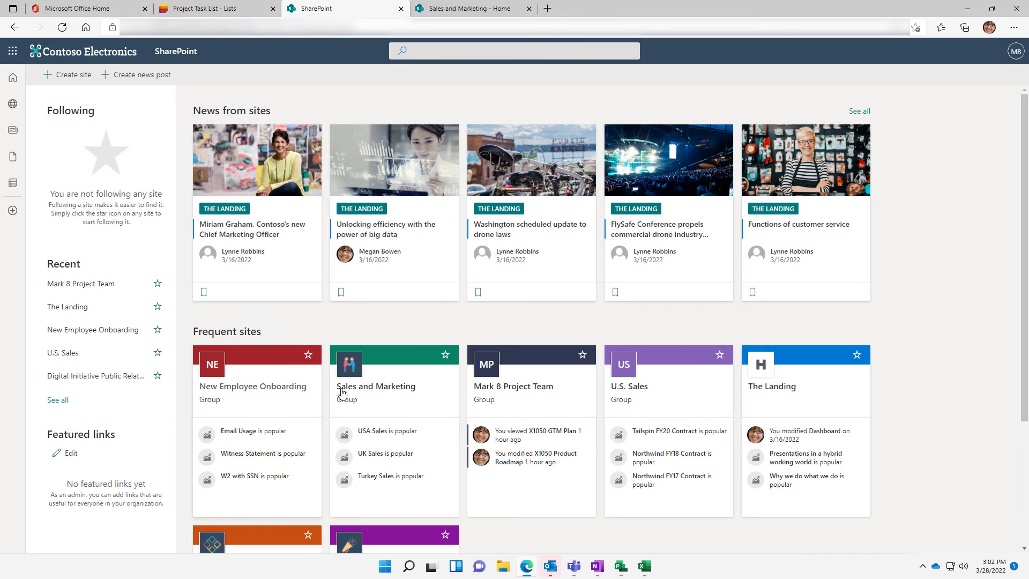
click(367, 393)
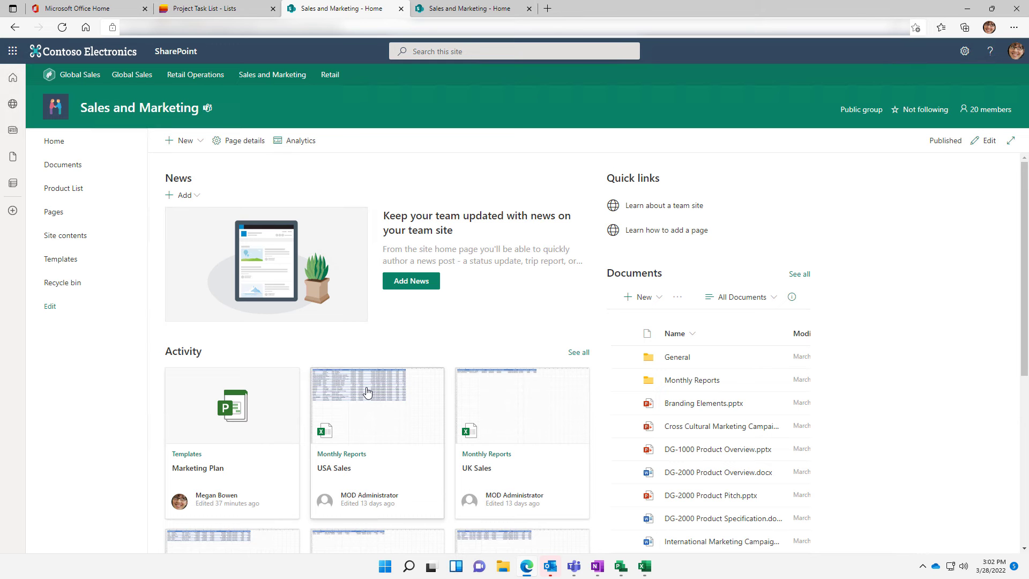
click(966, 52)
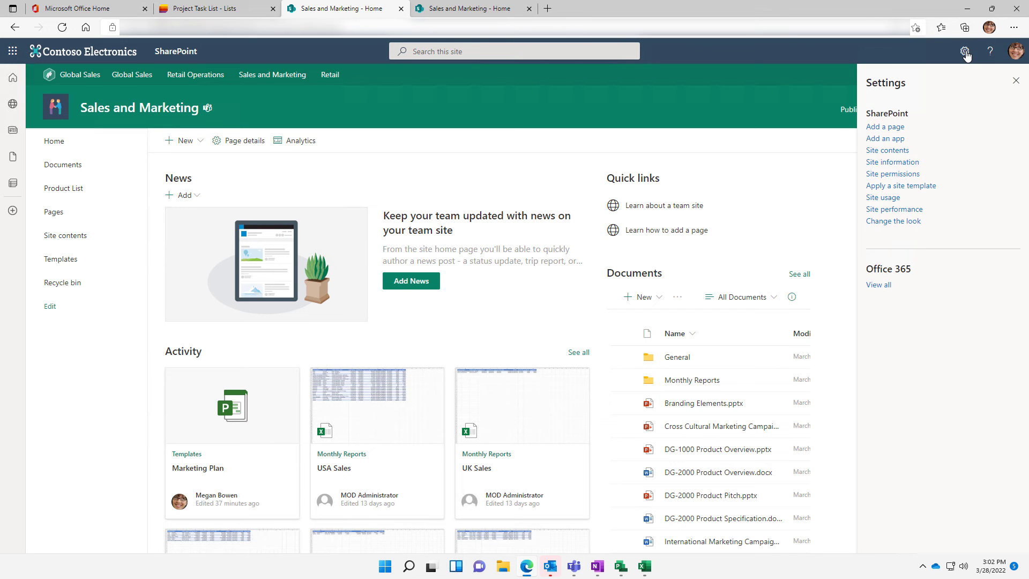
click(898, 141)
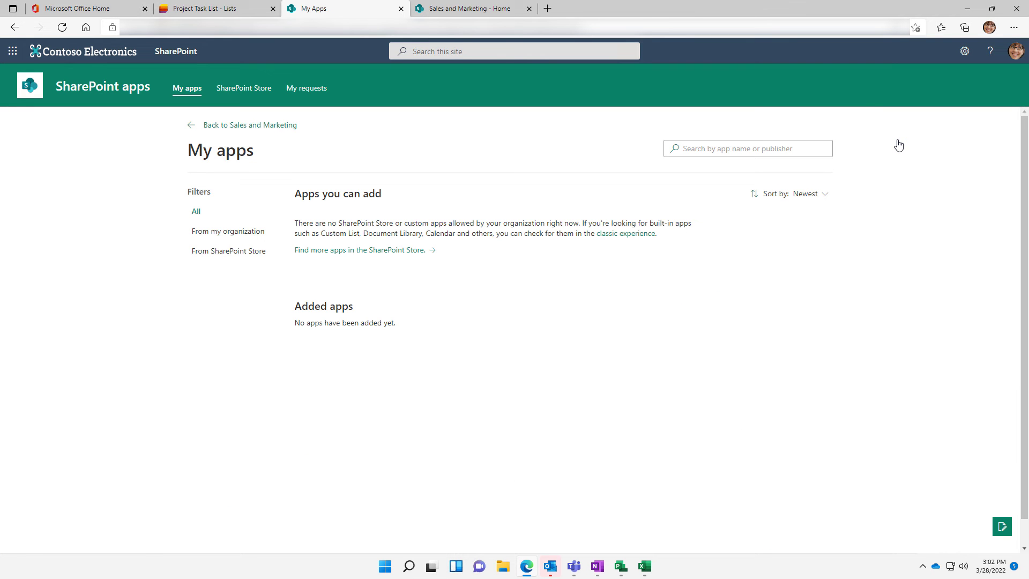
click(628, 235)
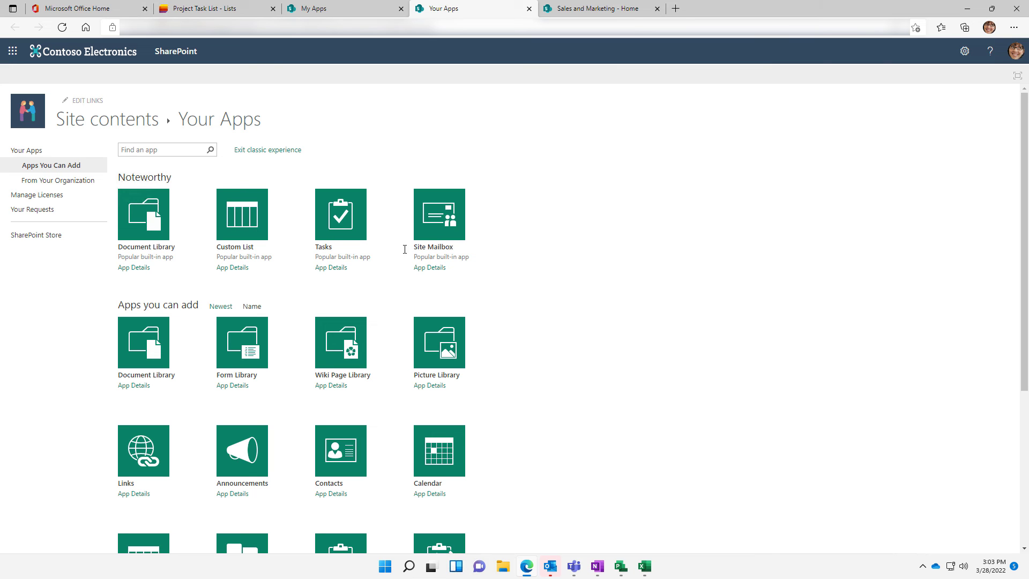
Add a Tasks app named "Mark 8 Campaign" to the Sales and Marketing site.
click(323, 247)
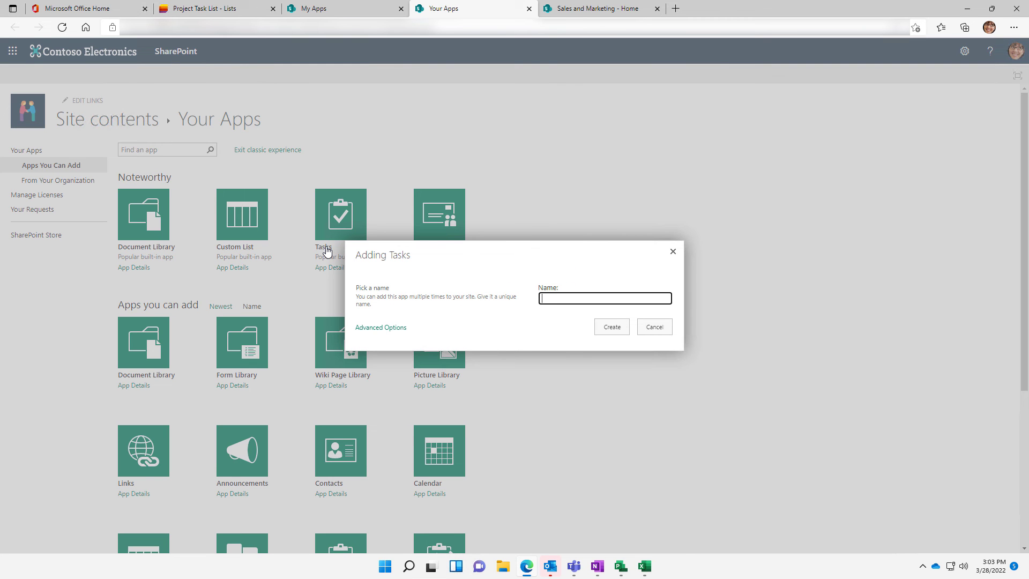
text(Mark 8 Campaign)
click(614, 327)
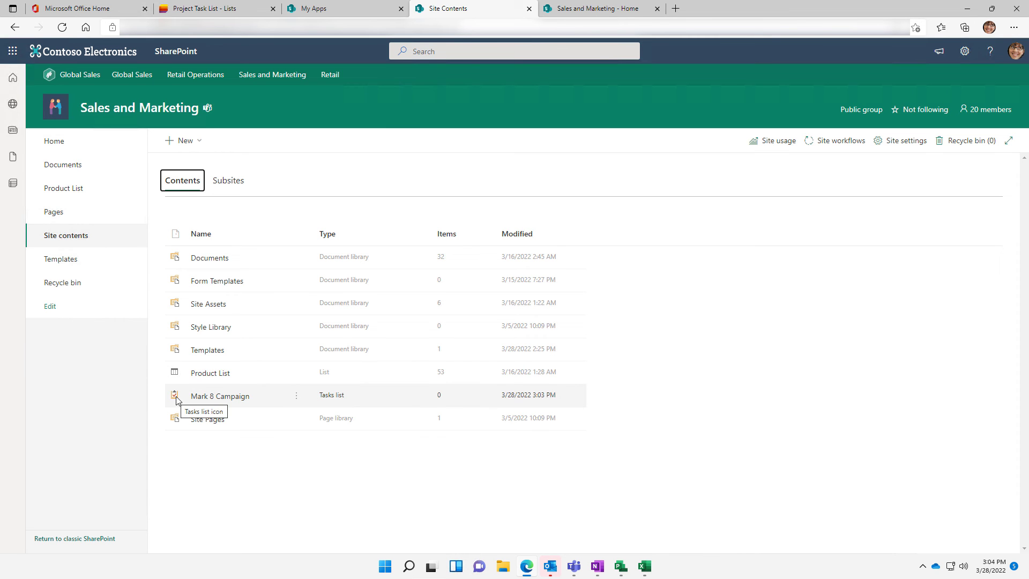
Open the Mark 8 Campaign list for editing and enter a task named "Project Kickoff".
click(220, 399)
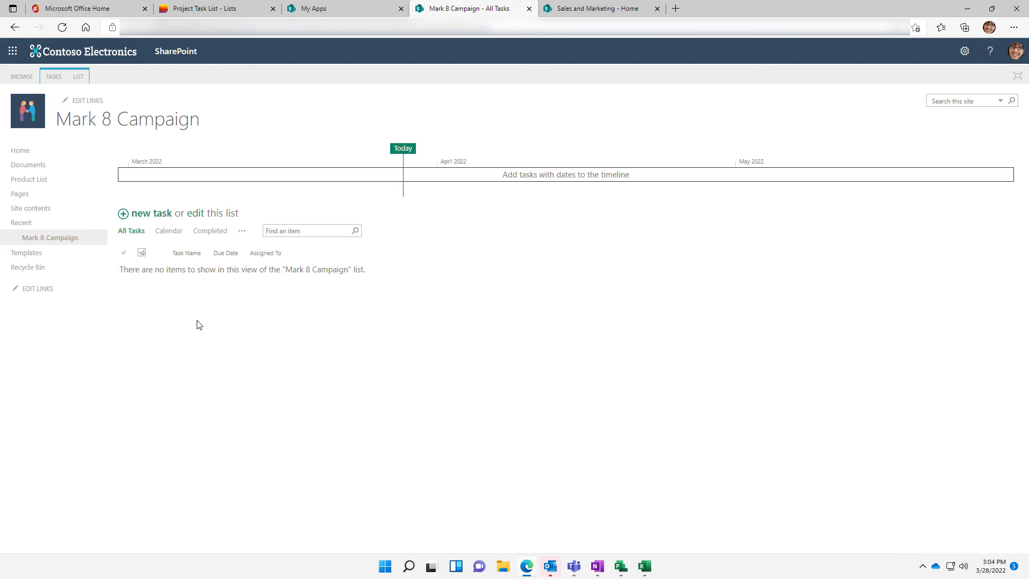
click(195, 215)
click(185, 268)
text(Project Kick)
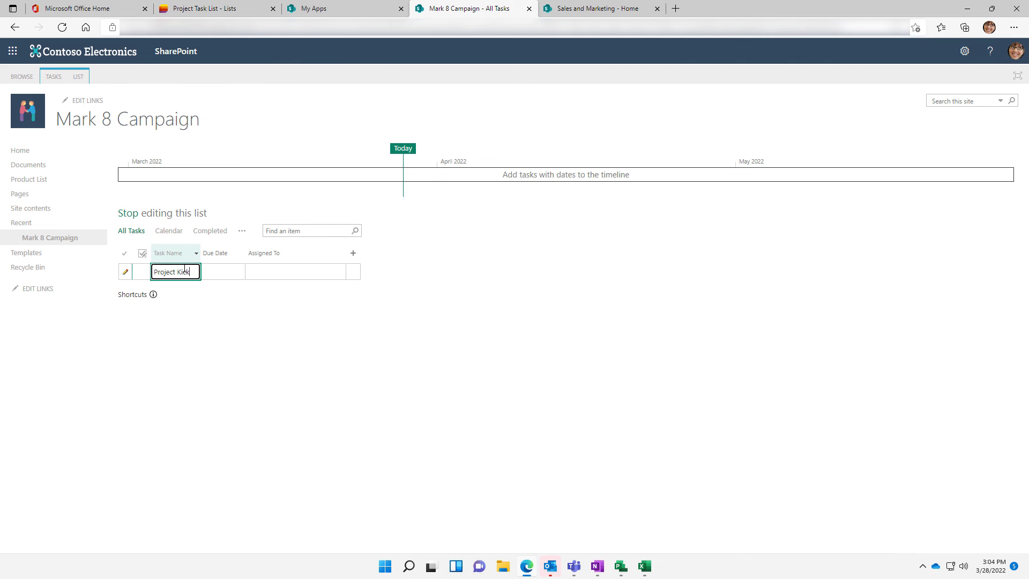
text(off)
key(Tab)
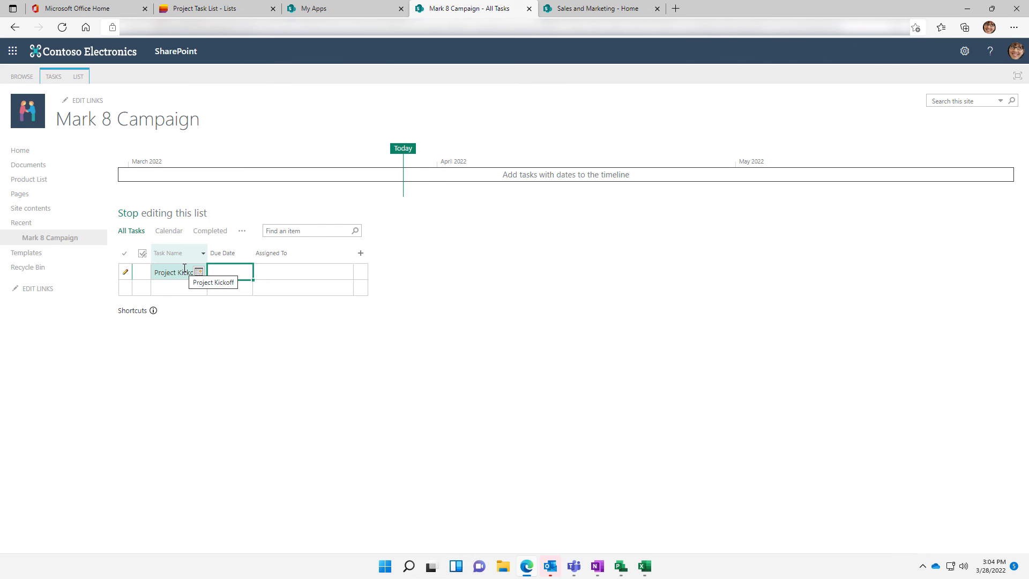
Set the Project Kickoff task's due date to 3/31/2022, assign it to the team member, and finish editing the list.
click(240, 271)
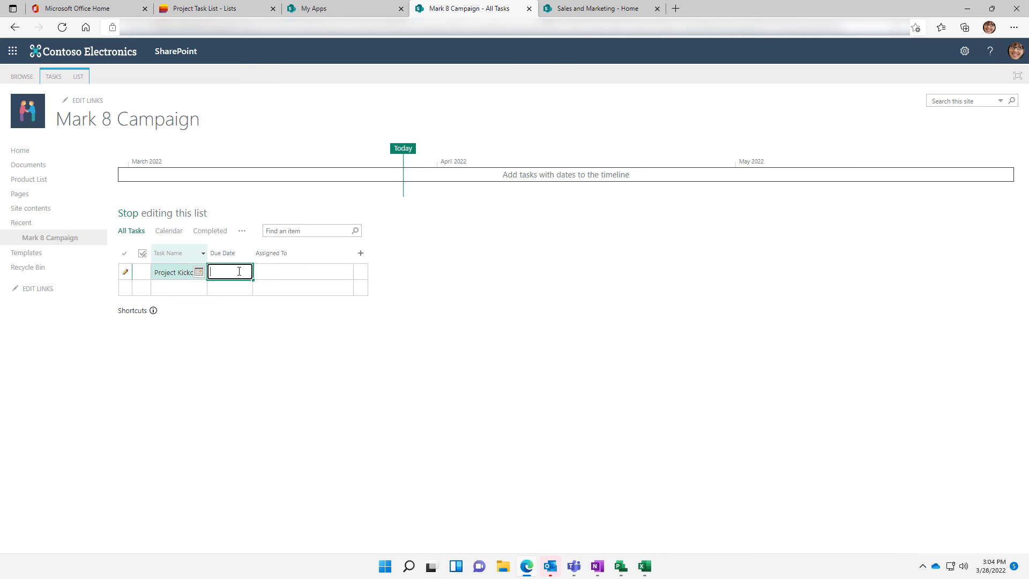
text(3/31/2022)
click(294, 270)
text(megan)
click(294, 294)
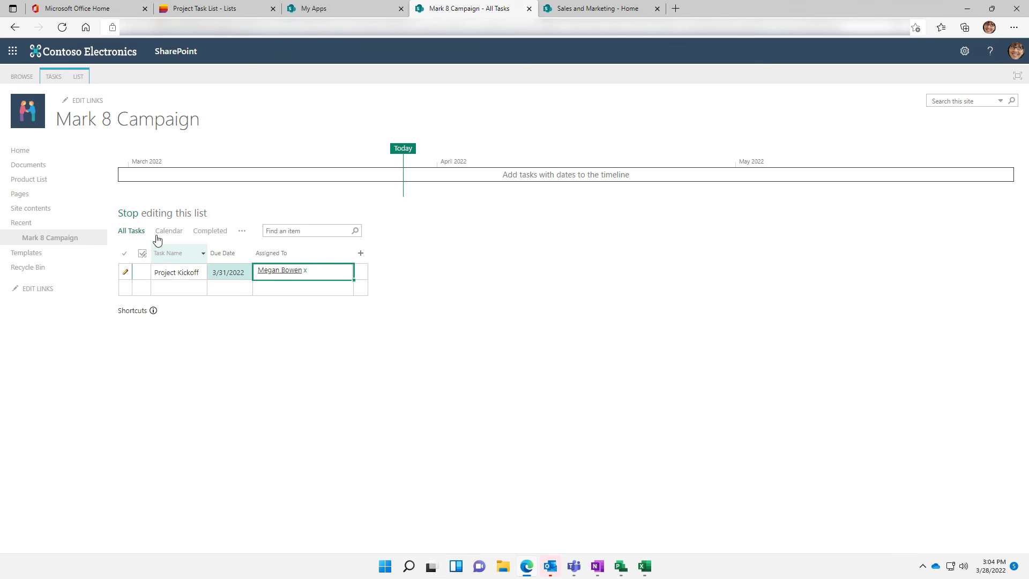
click(135, 216)
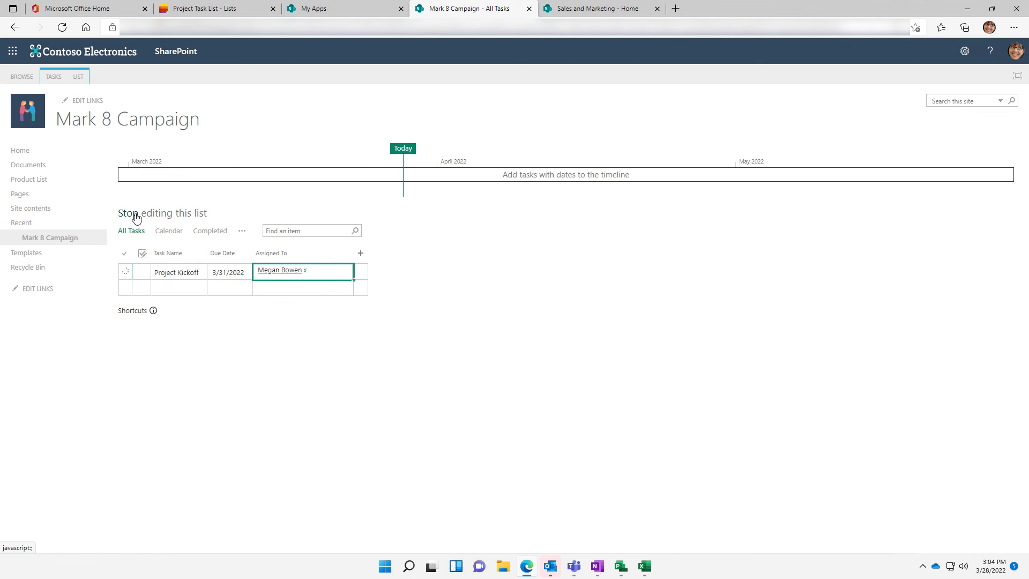
click(278, 207)
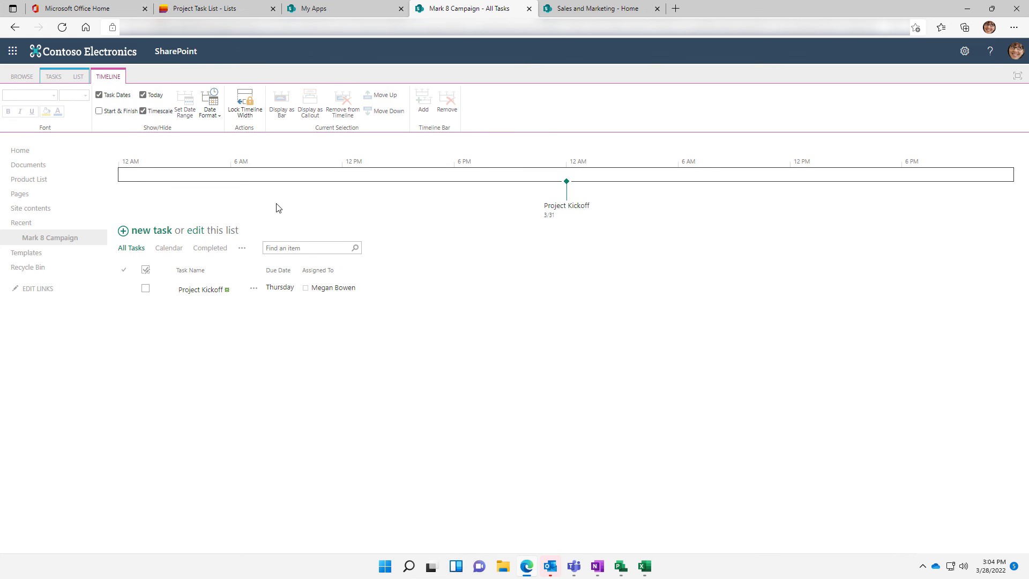